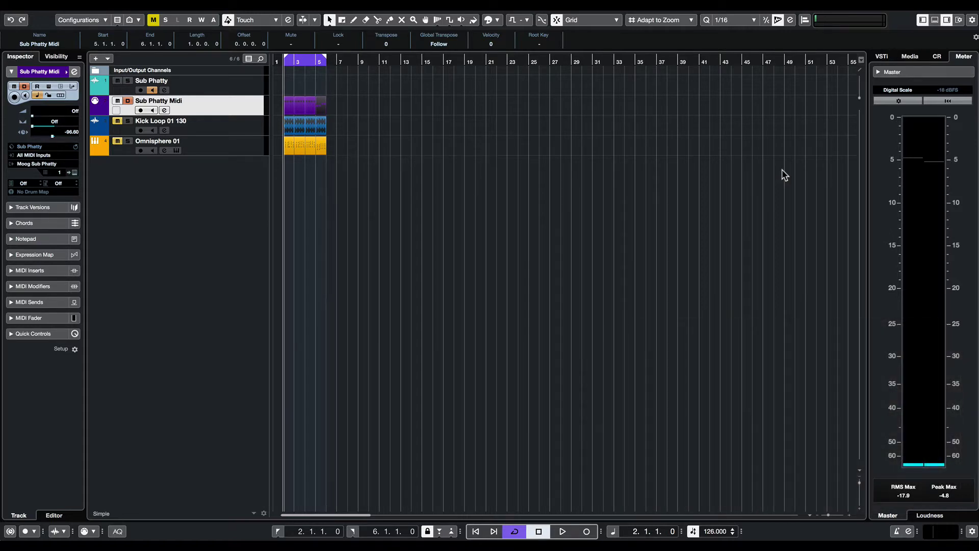
Step: Raise the Kick Loop 01 130 channel fader to 1.51 dB, return it to 0 dB and close the channel settings
click(164, 131)
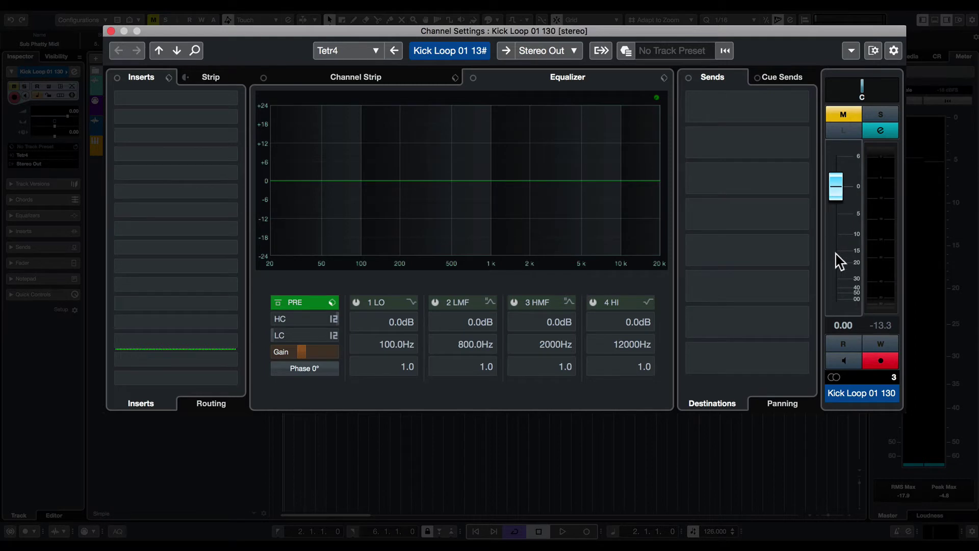
drag(836, 193, 862, 195)
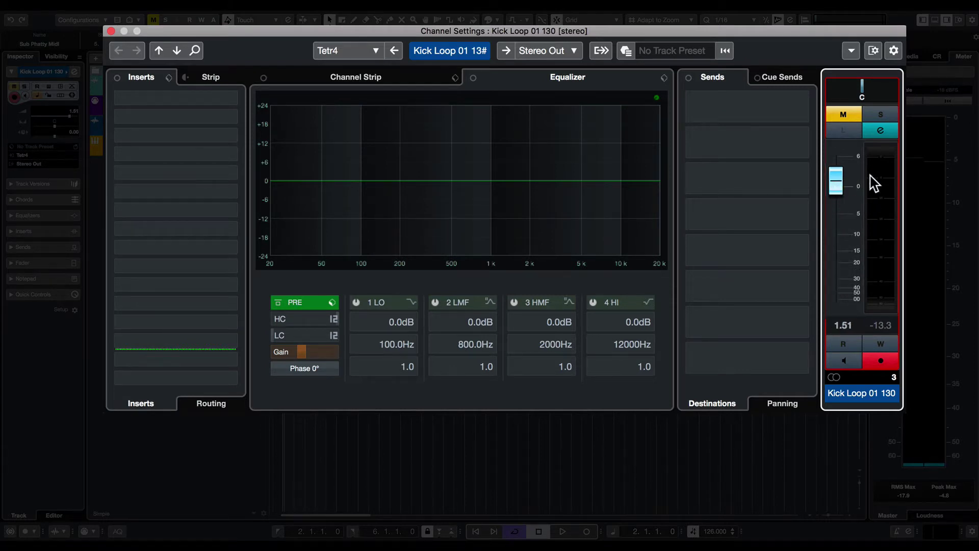
mouse_move(836, 187)
mouse_down()
mouse_move(836, 267)
mouse_move(836, 189)
mouse_up()
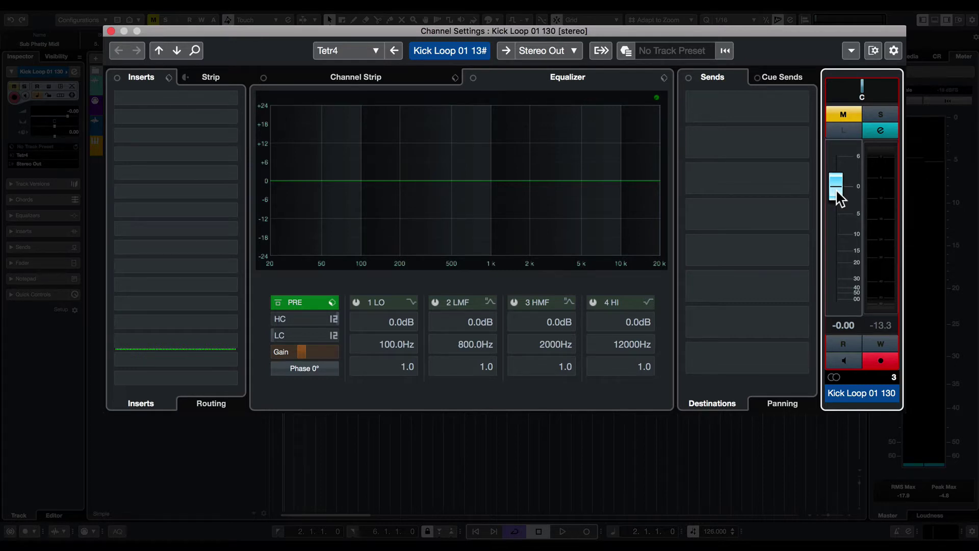
mouse_move(795, 226)
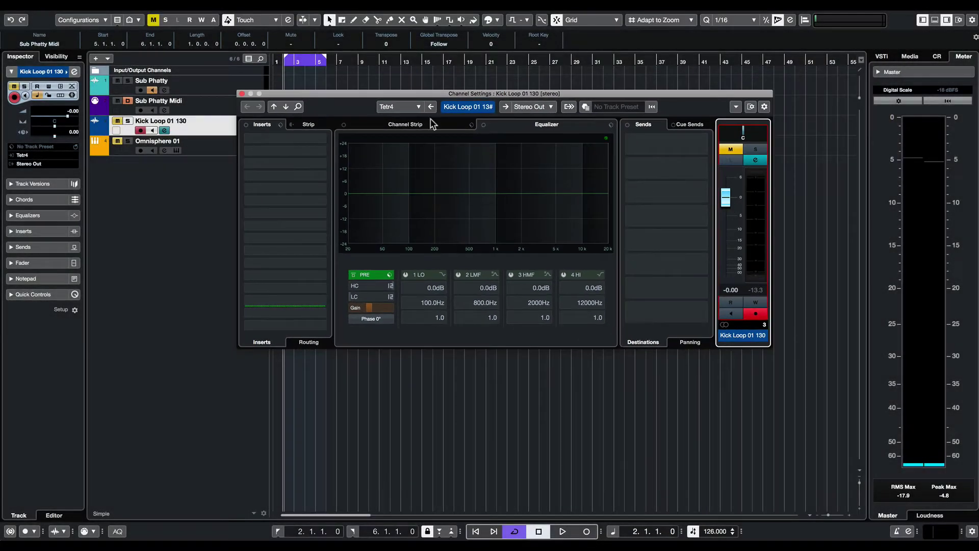
click(241, 94)
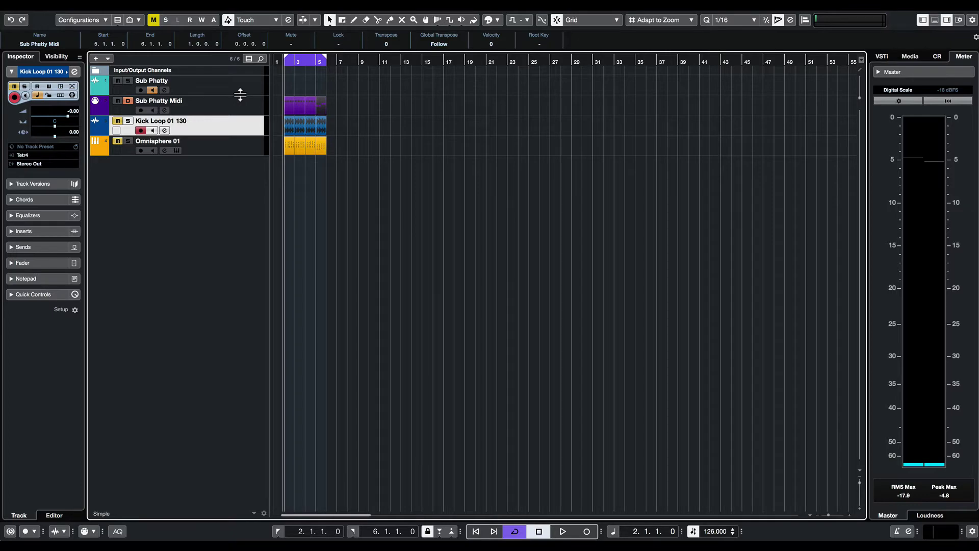
Step: Play back the Sub Phatty track with the other sounds muted to check its level on the master meter
click(940, 235)
click(238, 84)
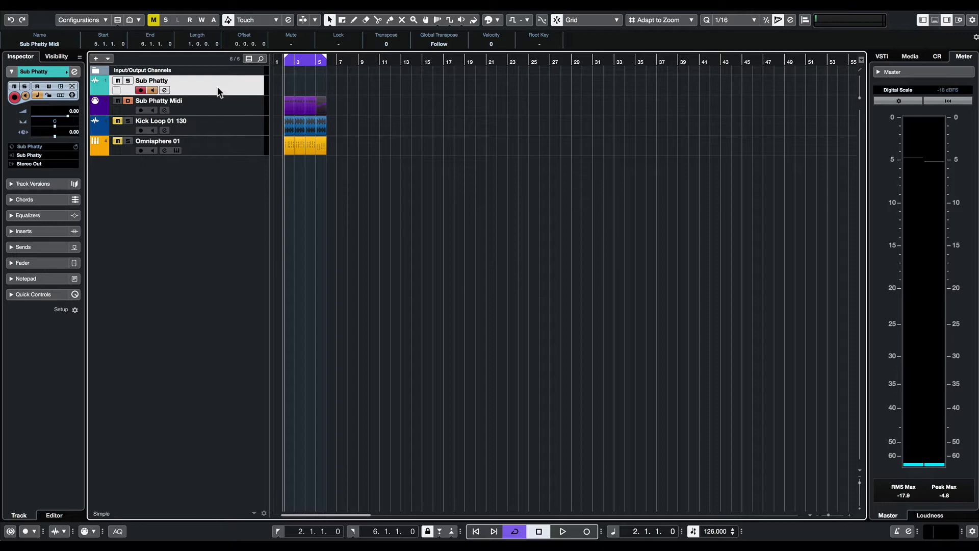
key(space)
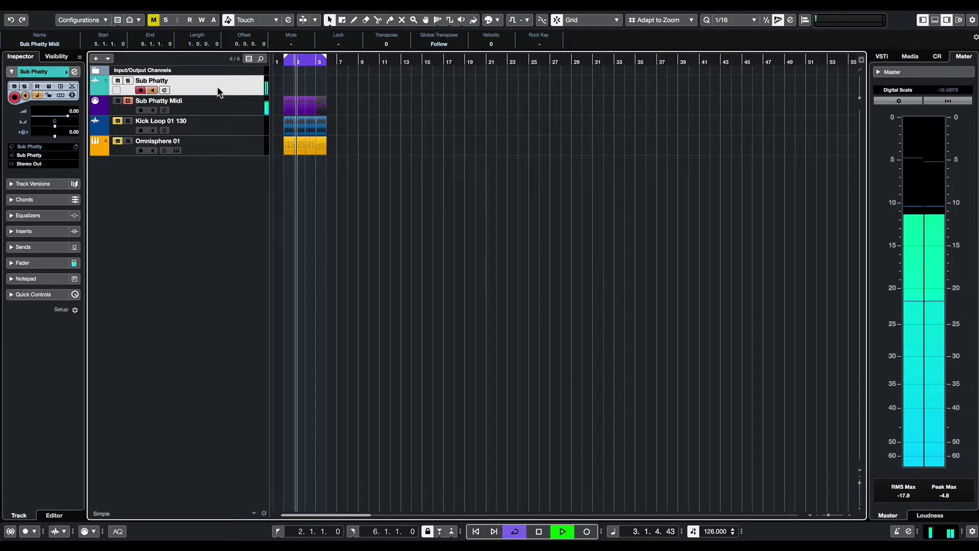
key(space)
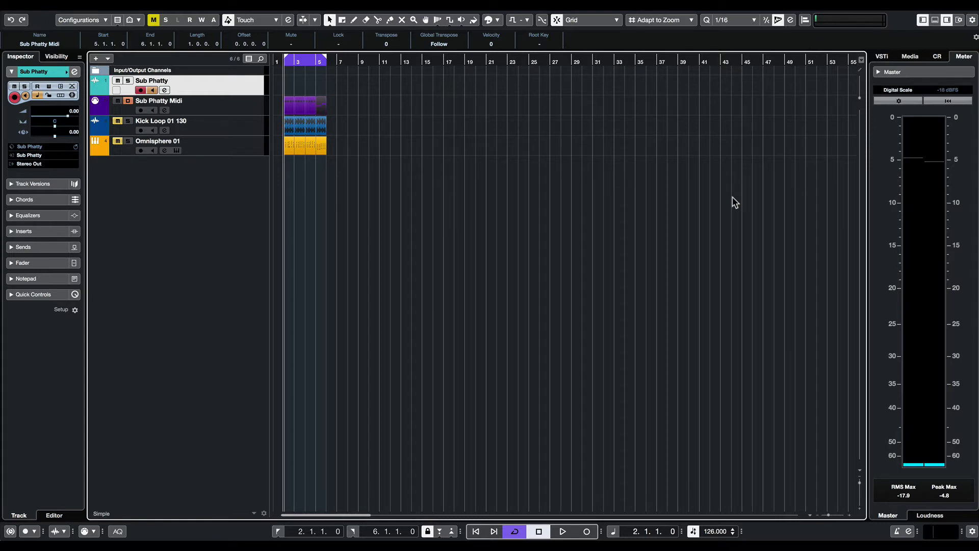
key(space)
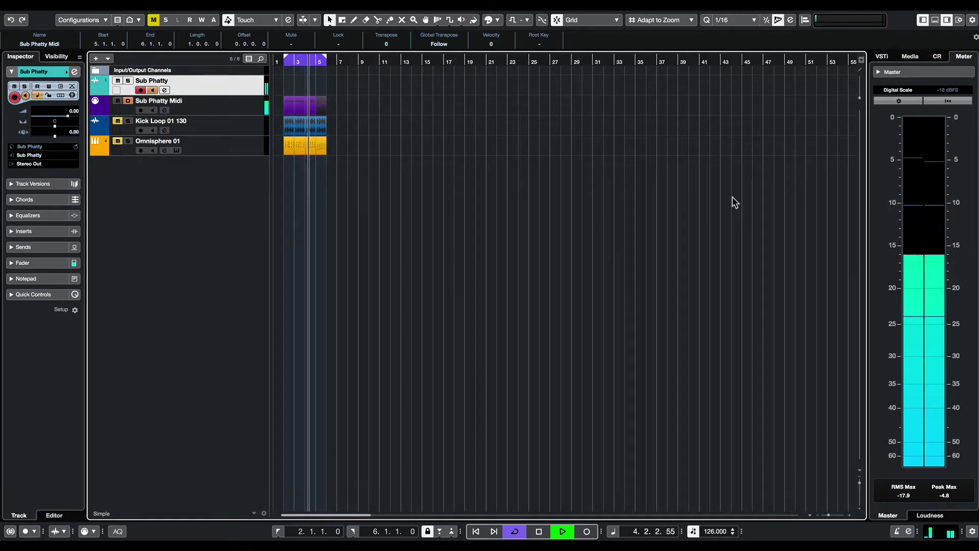
key(space)
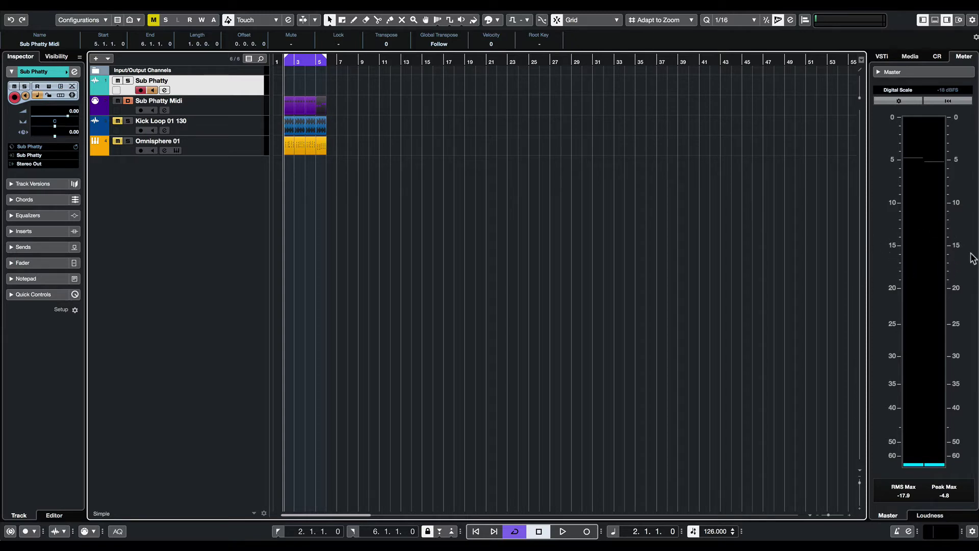
Step: Switch from Sub Phatty to the Kick Loop 01 130 track and play it alone to check its master level
key(Down)
key(Down)
key(h)
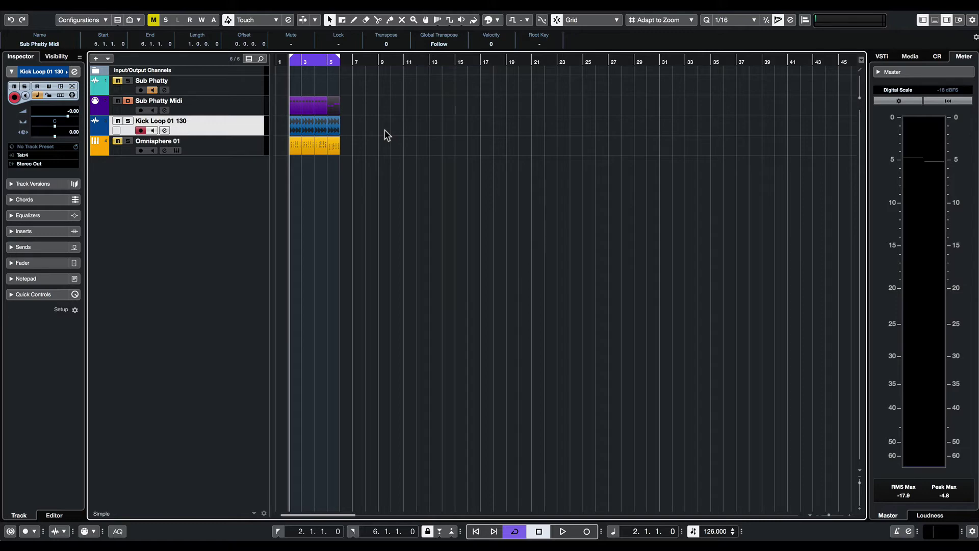
key(h)
key(h)
key(h)
key(h)
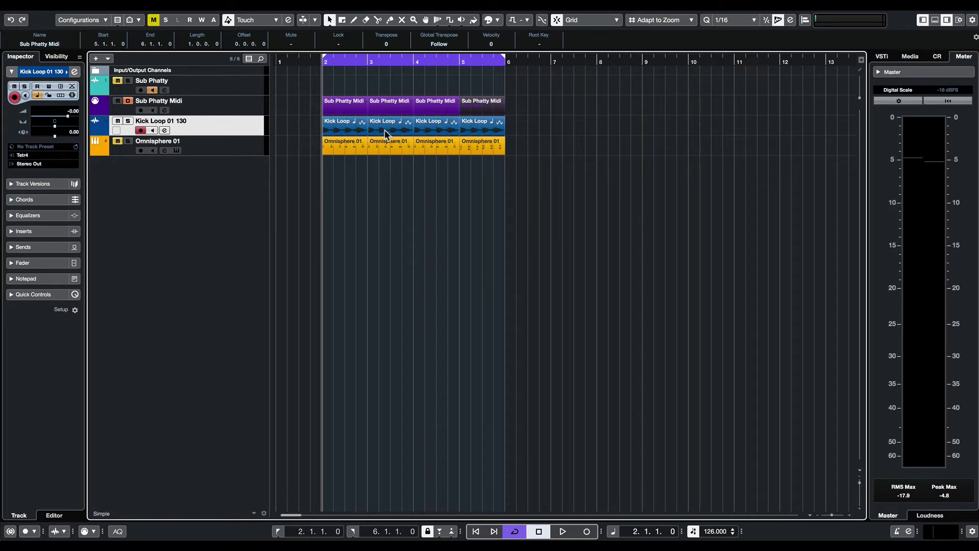
key(space)
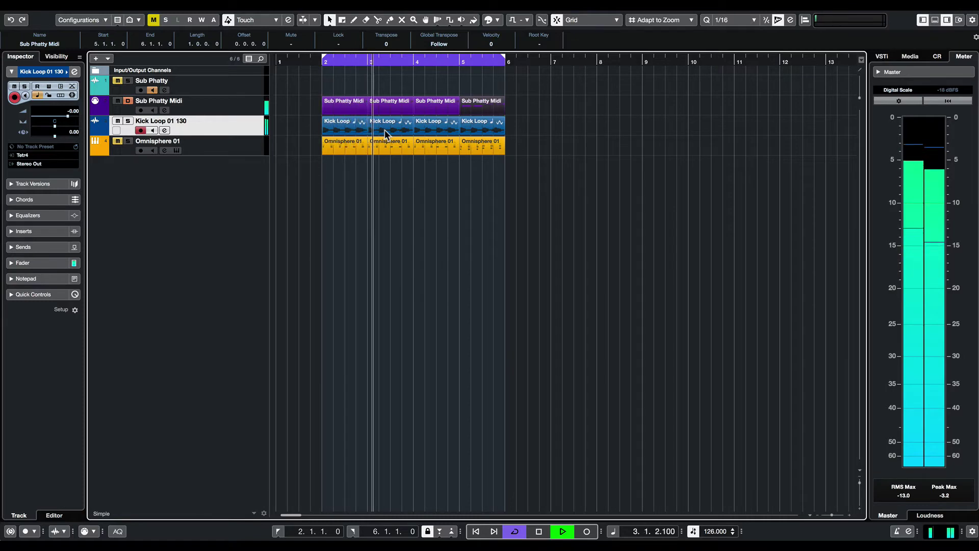
key(space)
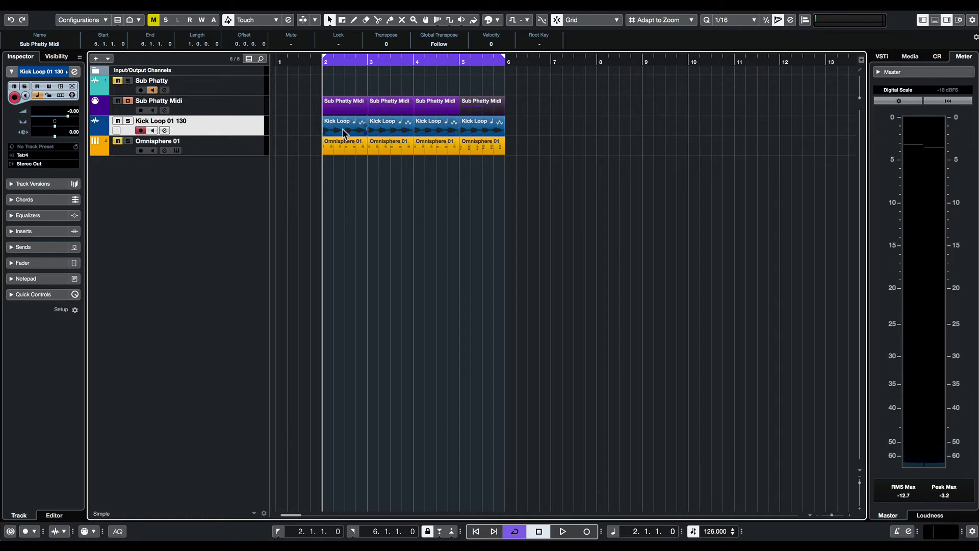
Step: Enlarge the Kick Loop 01 130 track's height and delete its last three events, keeping only the one at bar 2
drag(241, 135, 241, 153)
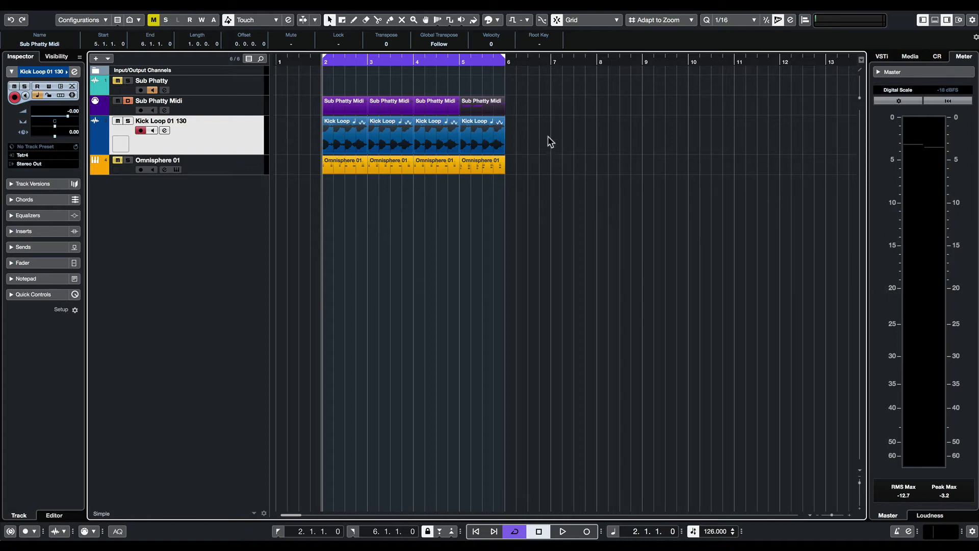
click(383, 141)
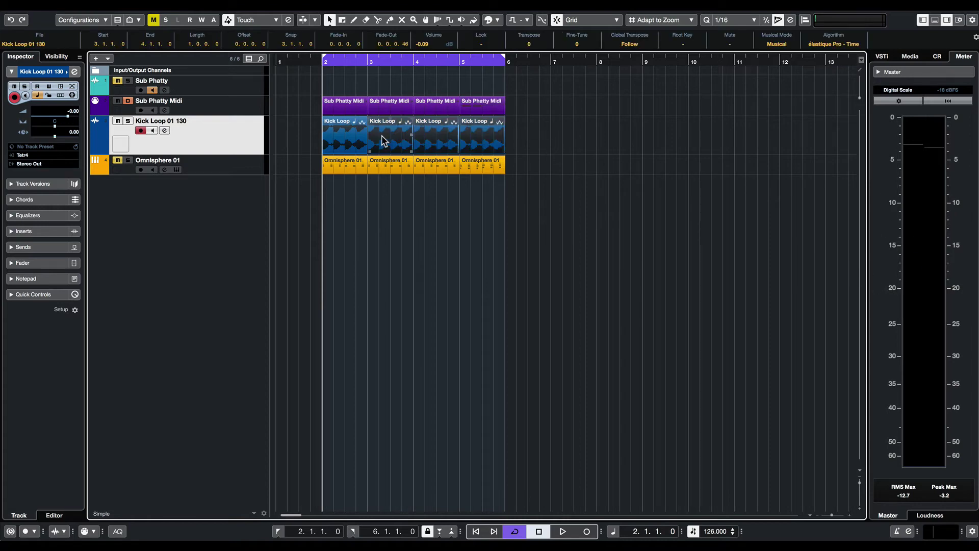
key(Delete)
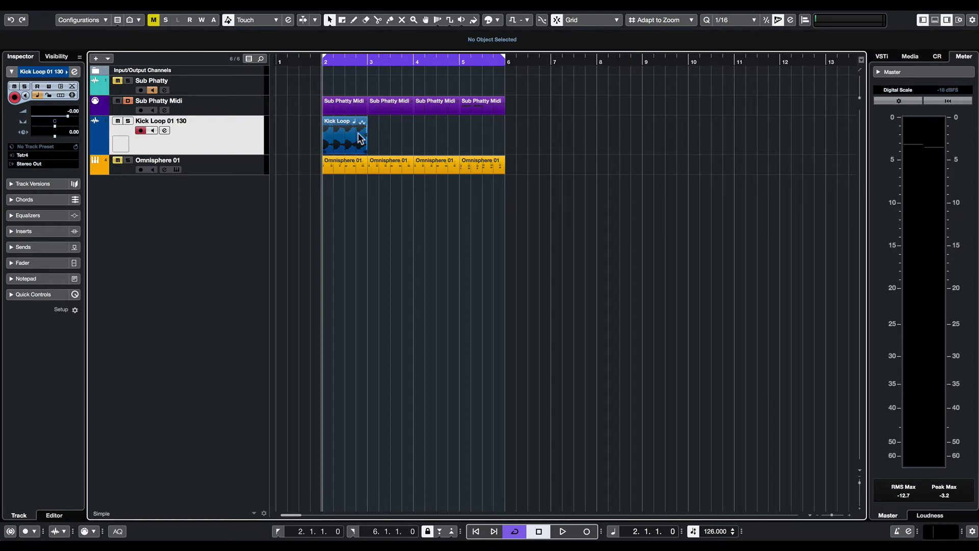
Step: Try lowering the remaining kick event's clip volume, play it back, and restore the volume to 0 dB
drag(345, 120, 346, 135)
drag(345, 136, 345, 146)
key(space)
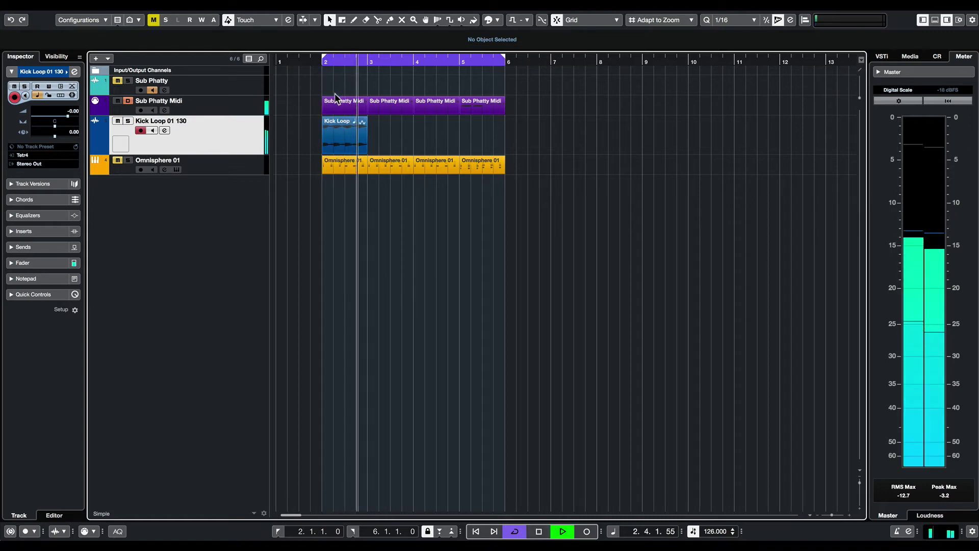
key(space)
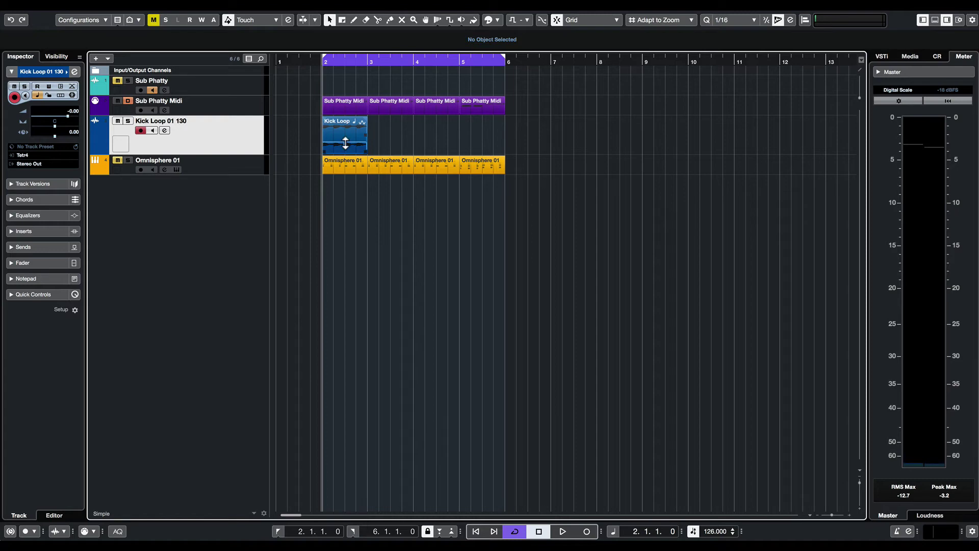
drag(347, 140, 347, 120)
Step: Lower the pre-gain on the Kick Loop 01 130 channel and play the loop to check its master level
click(164, 130)
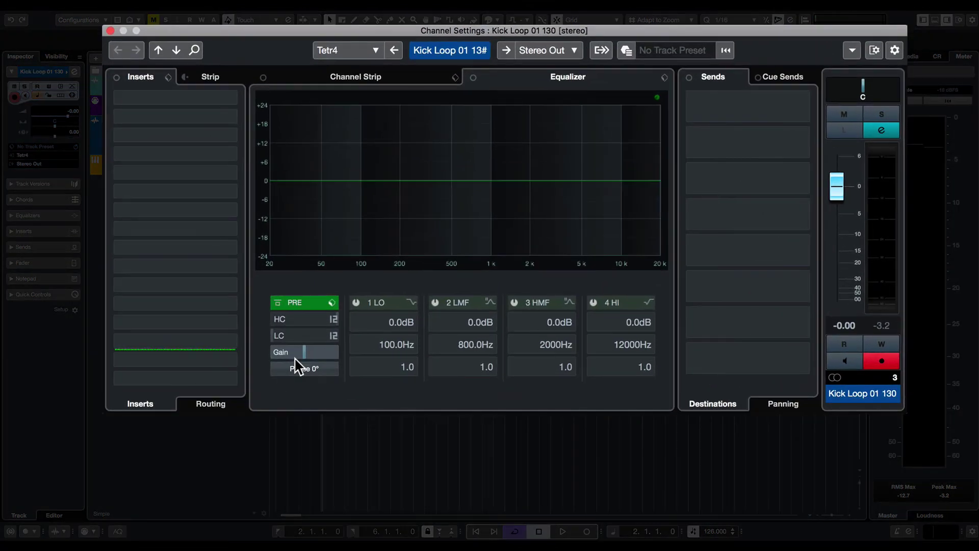
mouse_move(297, 354)
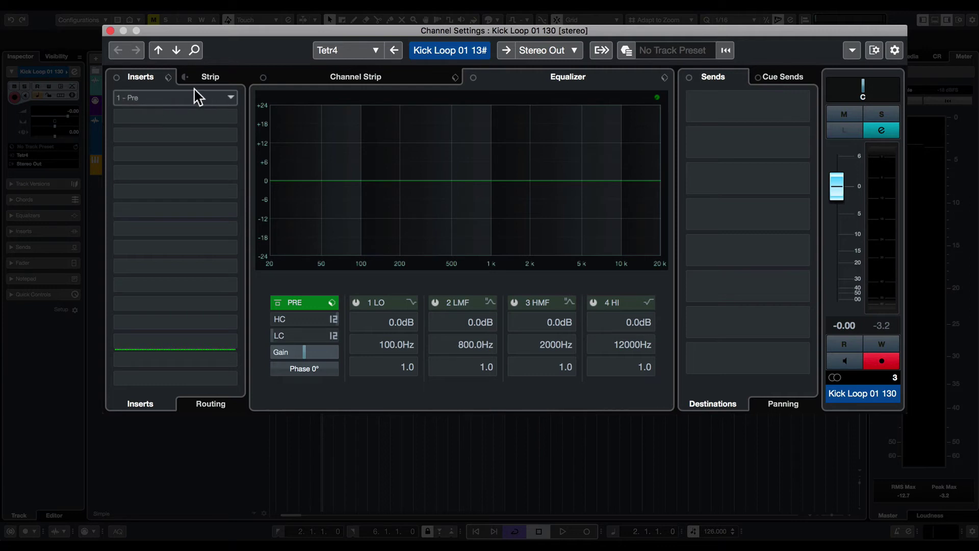
mouse_move(306, 351)
mouse_down()
mouse_move(319, 350)
mouse_move(316, 335)
mouse_move(312, 352)
mouse_up()
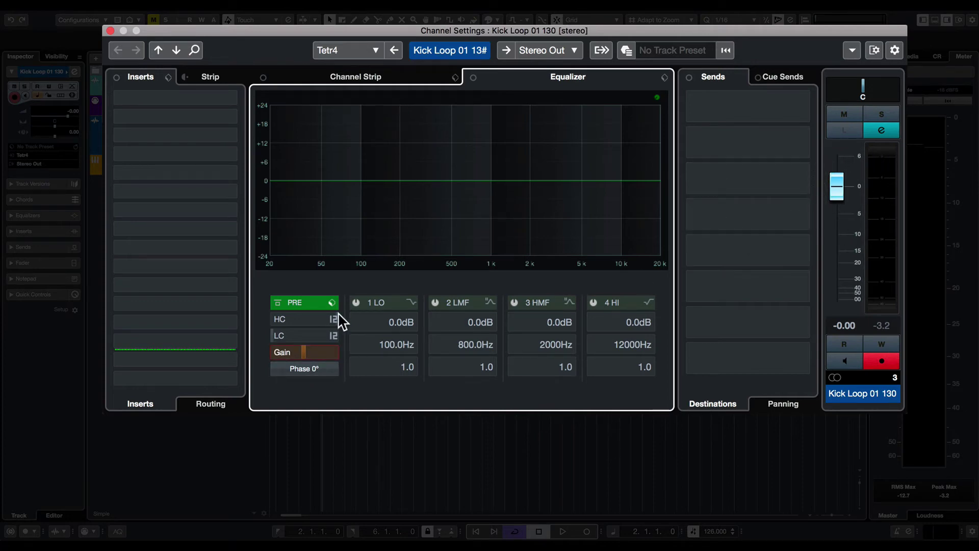
drag(304, 347, 287, 352)
key(e)
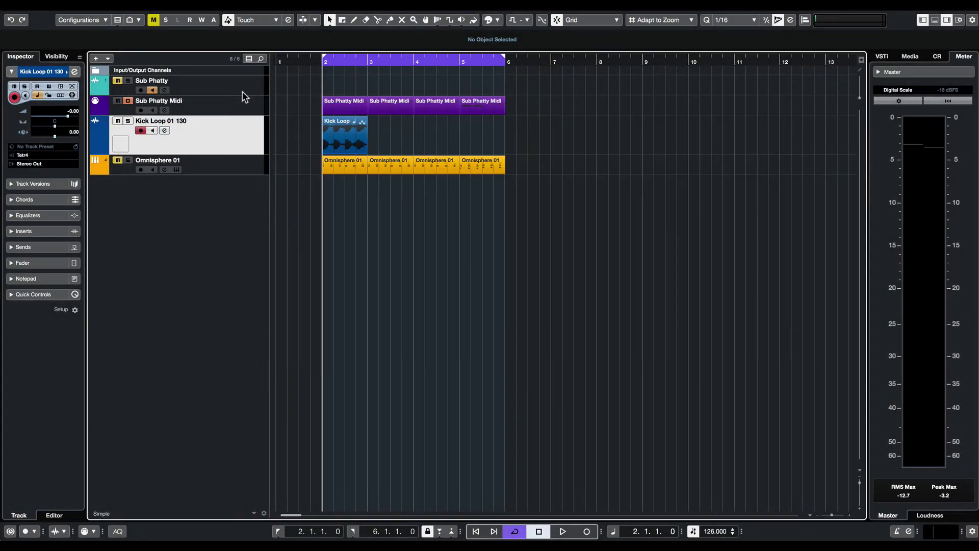
key(space)
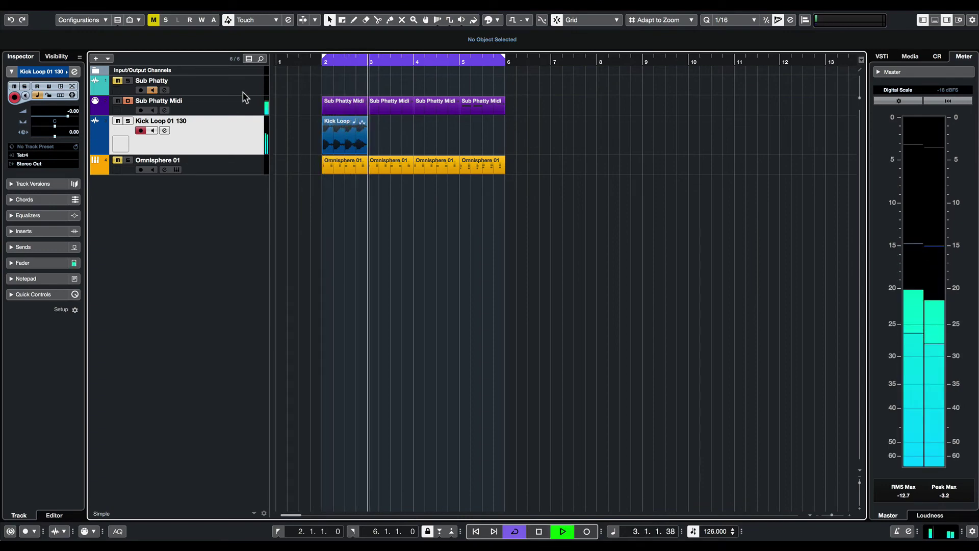
key(space)
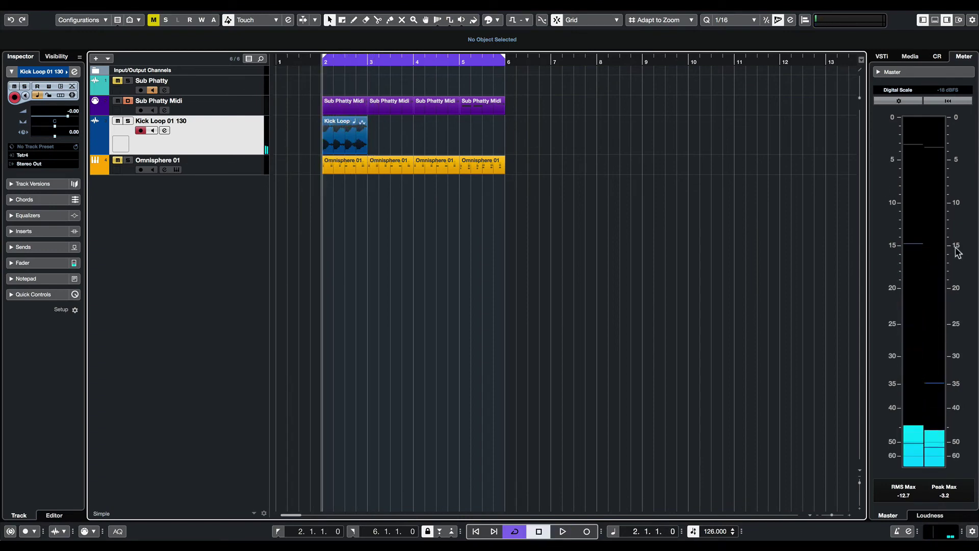
Step: Duplicate the kick event three times to fill the cycle up to bar 6, and play it with Sub Phatty
click(339, 144)
key(ctrl+d)
key(ctrl+d)
key(ctrl+d)
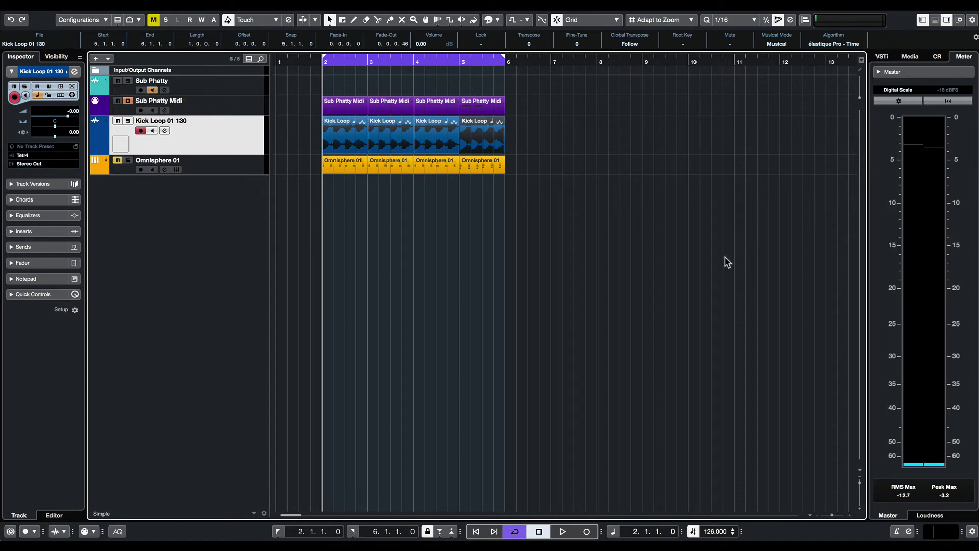
key(space)
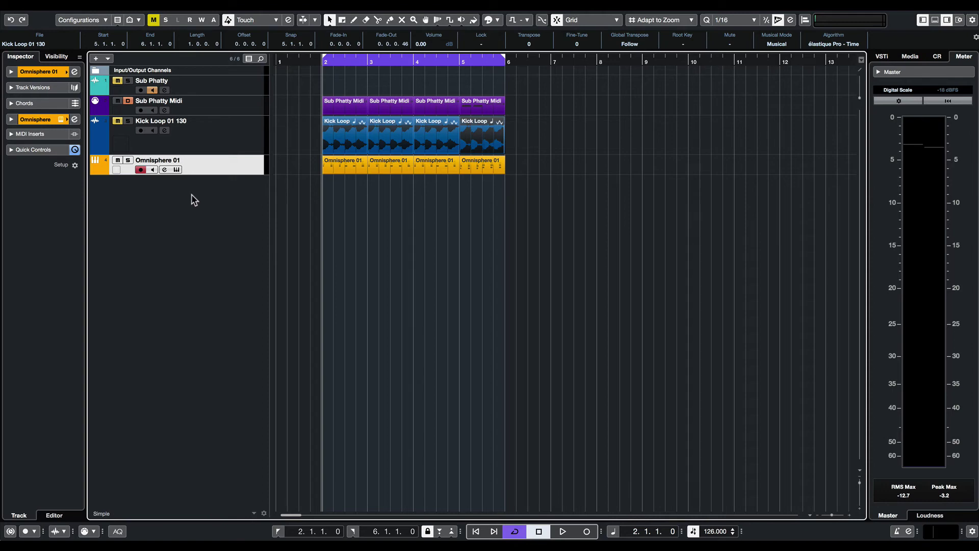
Step: Inspect the Omnisphere 01 instrument, play its track to check the master level, and reset the clip indicator
click(177, 170)
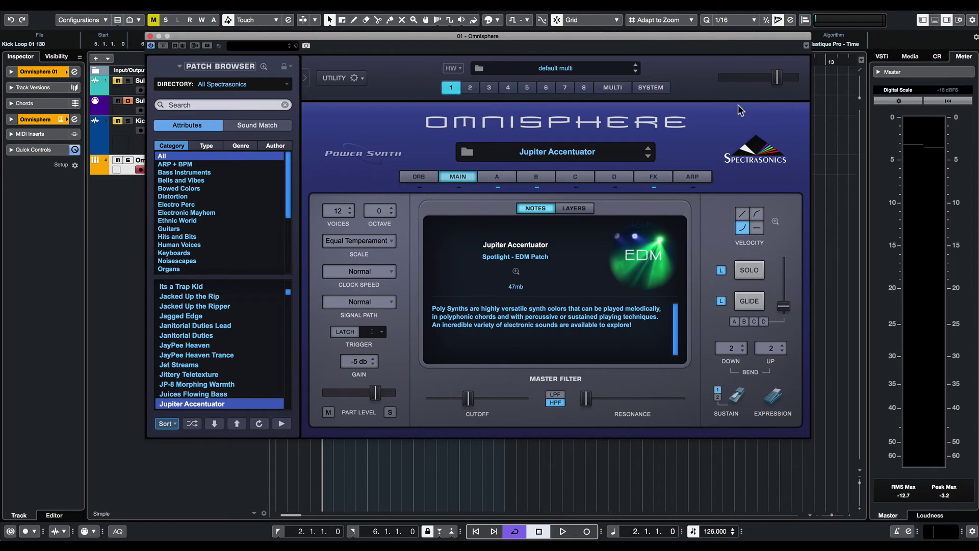
click(150, 36)
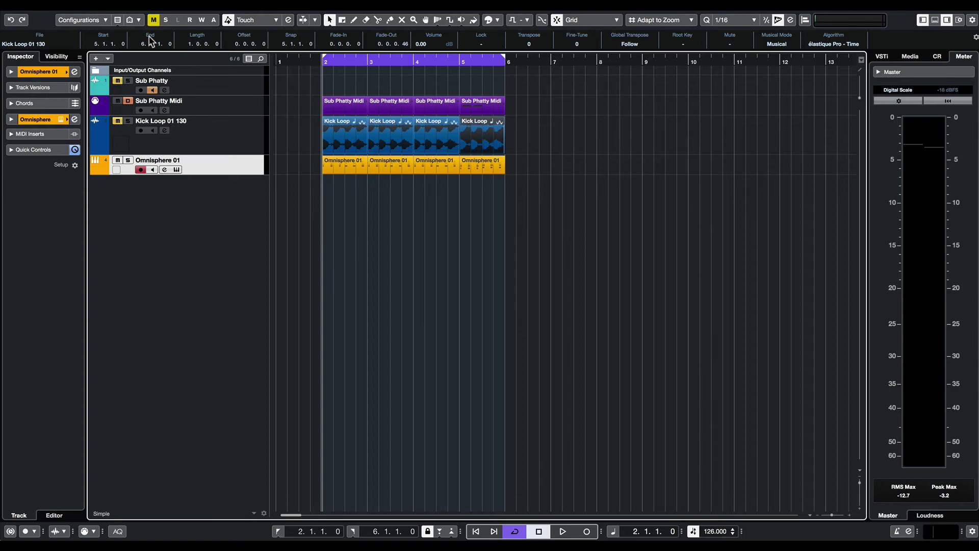
key(space)
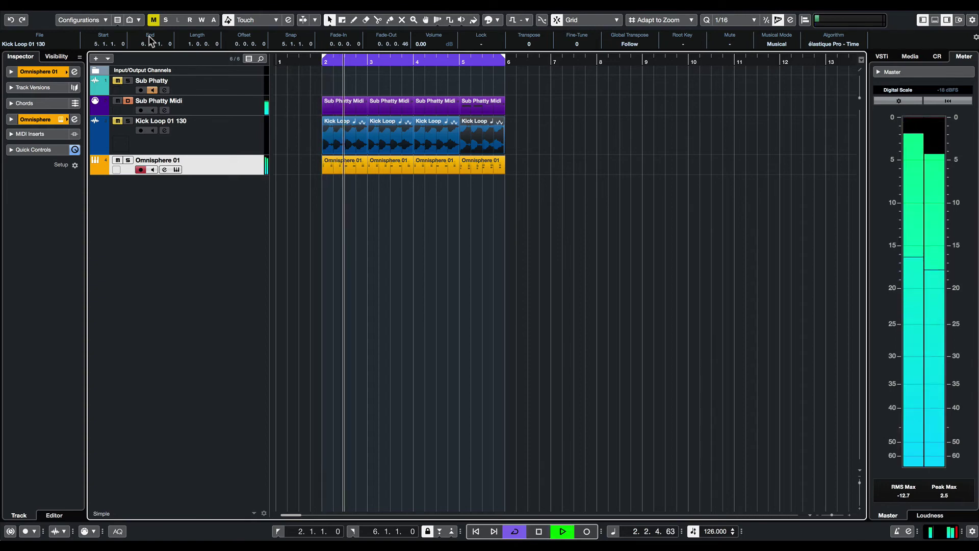
key(space)
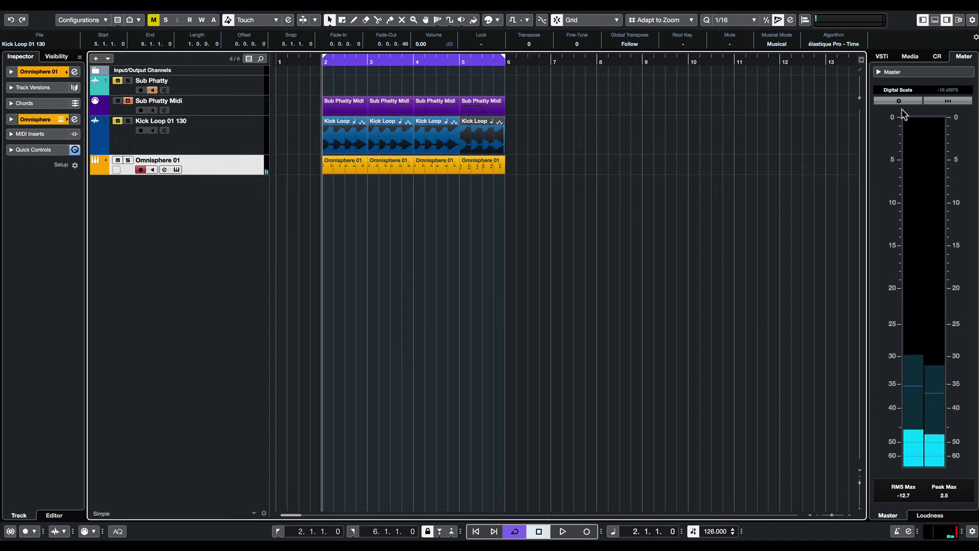
click(956, 535)
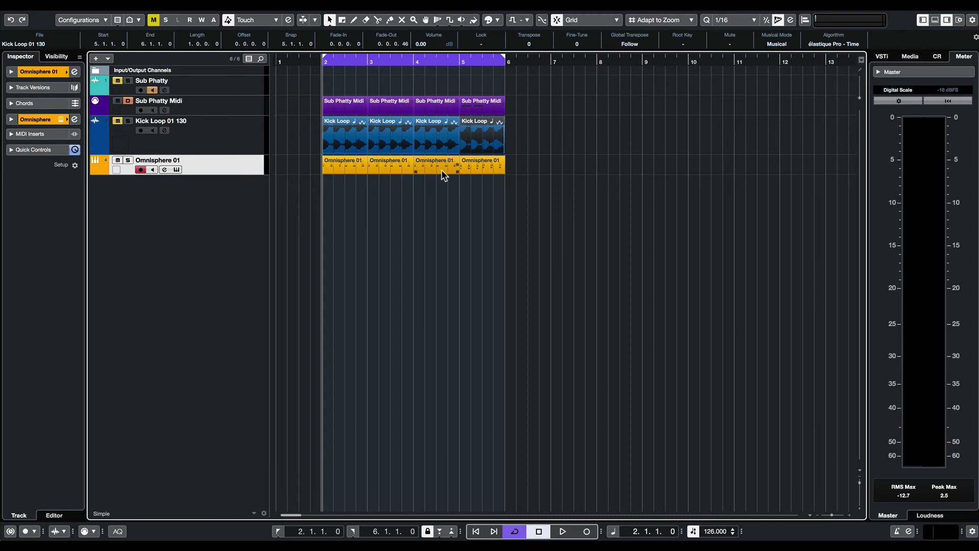
Step: Lower Omnisphere's master output volume, close the instrument and play the track to check its level
click(175, 169)
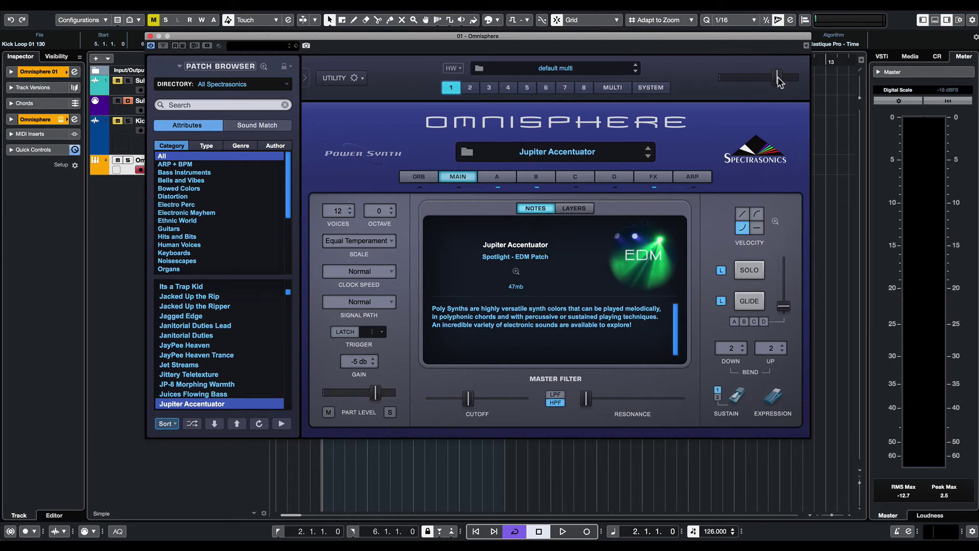
drag(779, 81, 750, 83)
click(150, 36)
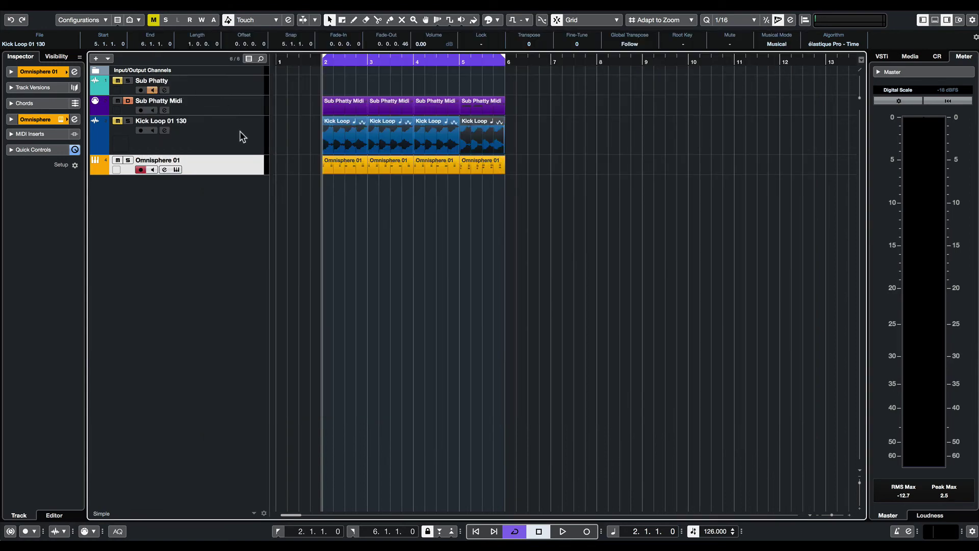
key(space)
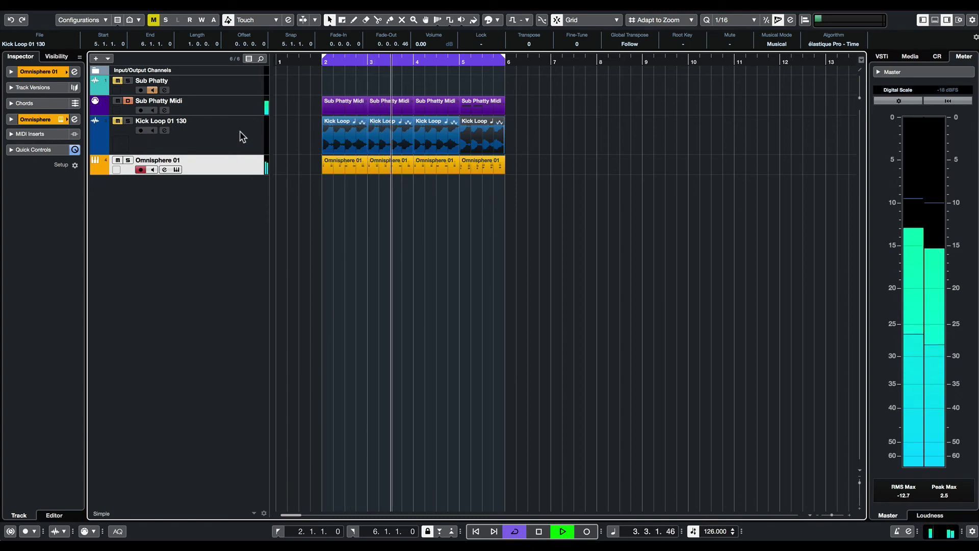
Step: Unmute the Kick Loop 01 130 and Sub Phatty tracks, and play the full mix with cycle turned off to check the master level
key(space)
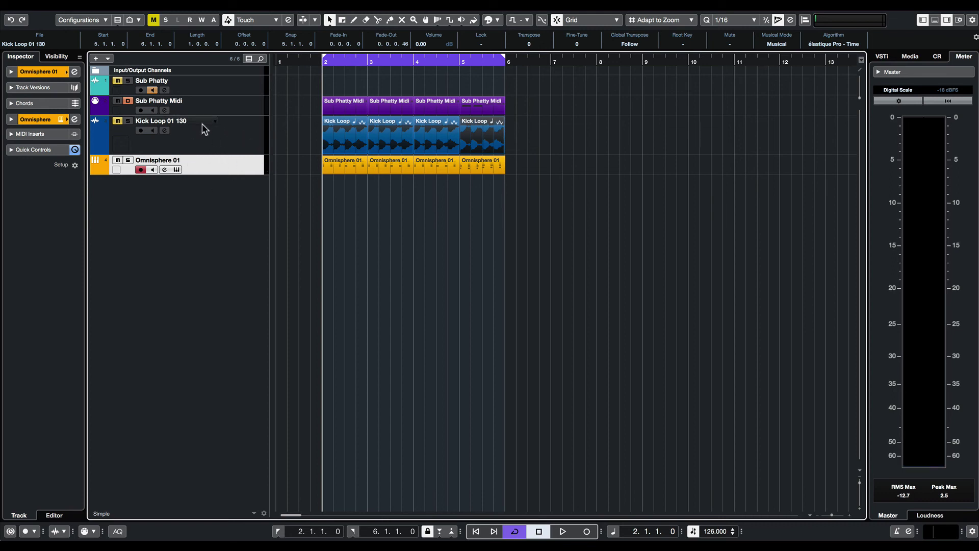
click(118, 121)
click(118, 81)
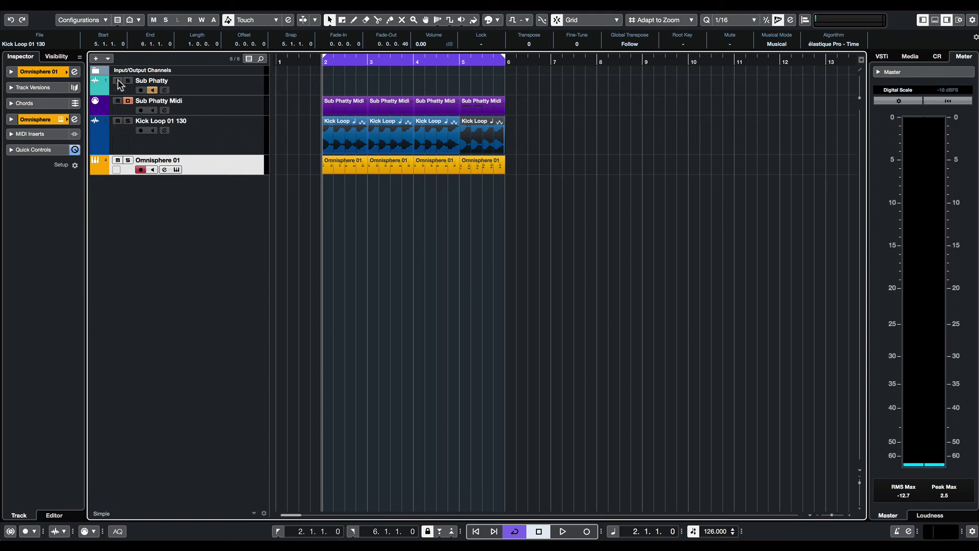
key(space)
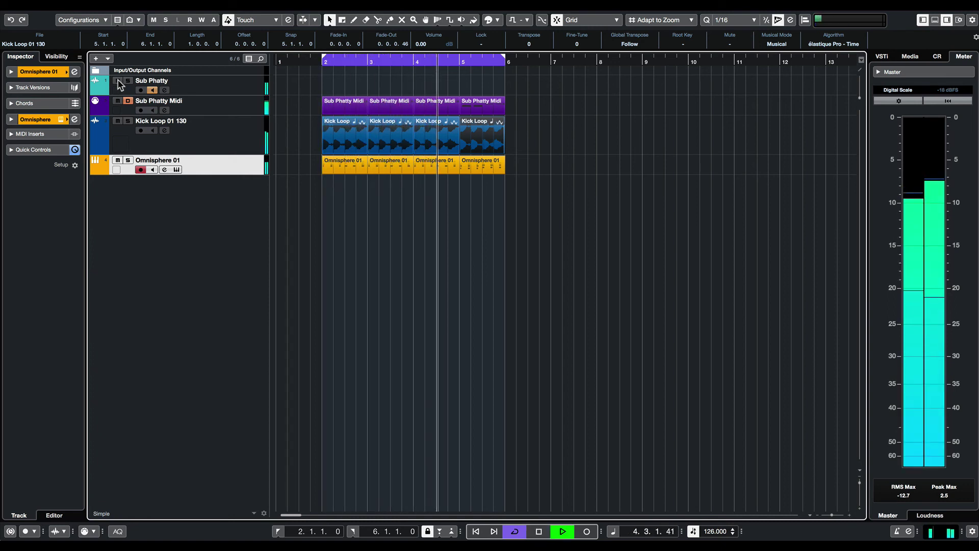
key(KP_Divide)
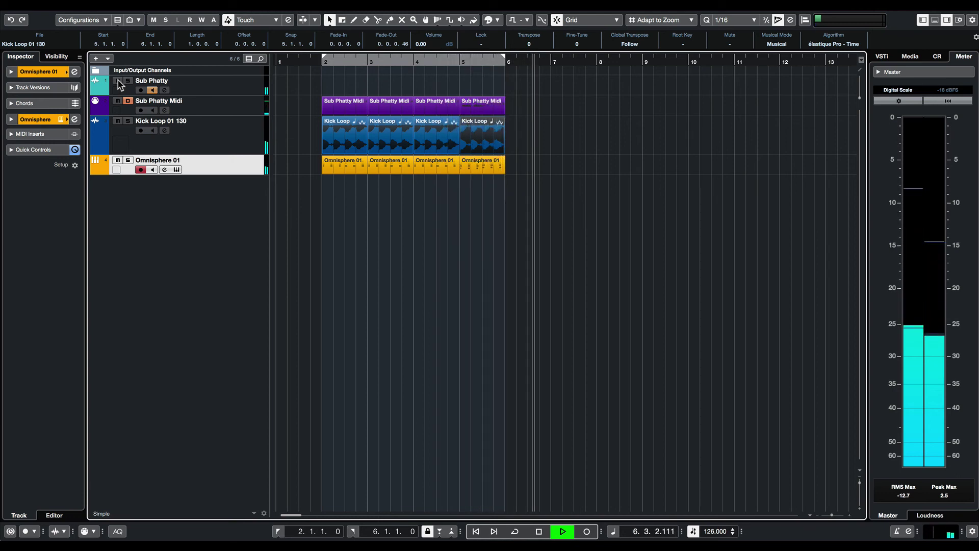
key(space)
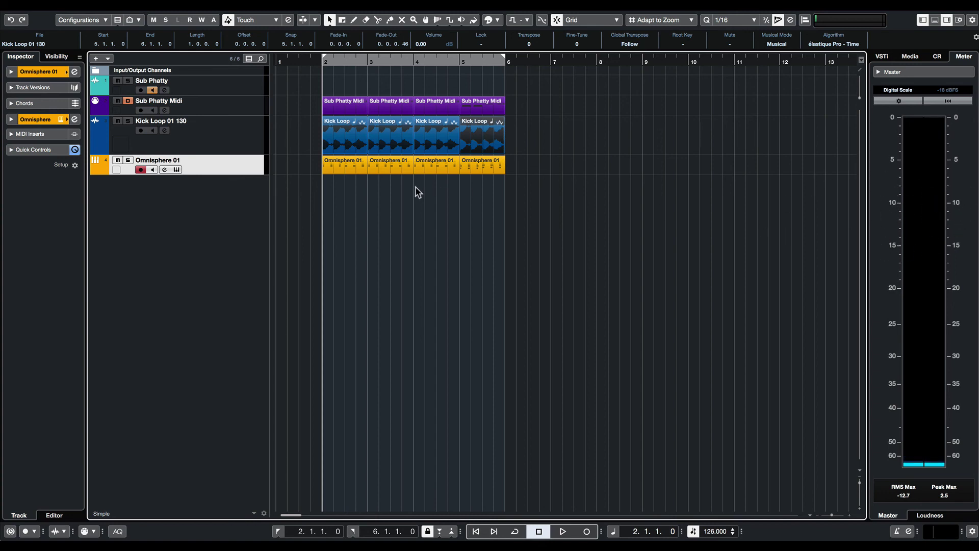
Step: Inspect the Omnisphere 01 channel settings and nudge its volume fader to about -0.00 dB
click(164, 170)
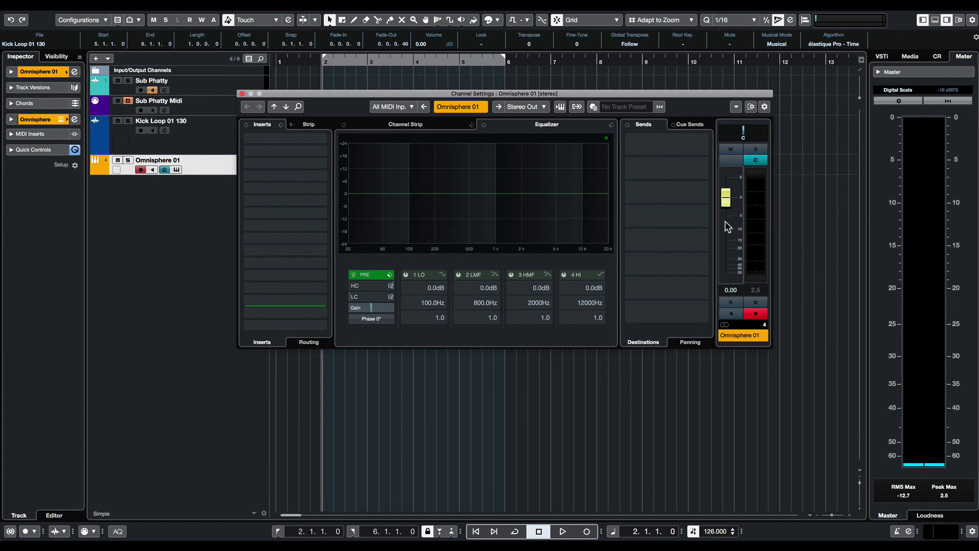
mouse_move(725, 205)
mouse_down()
mouse_move(721, 268)
mouse_move(719, 210)
mouse_up()
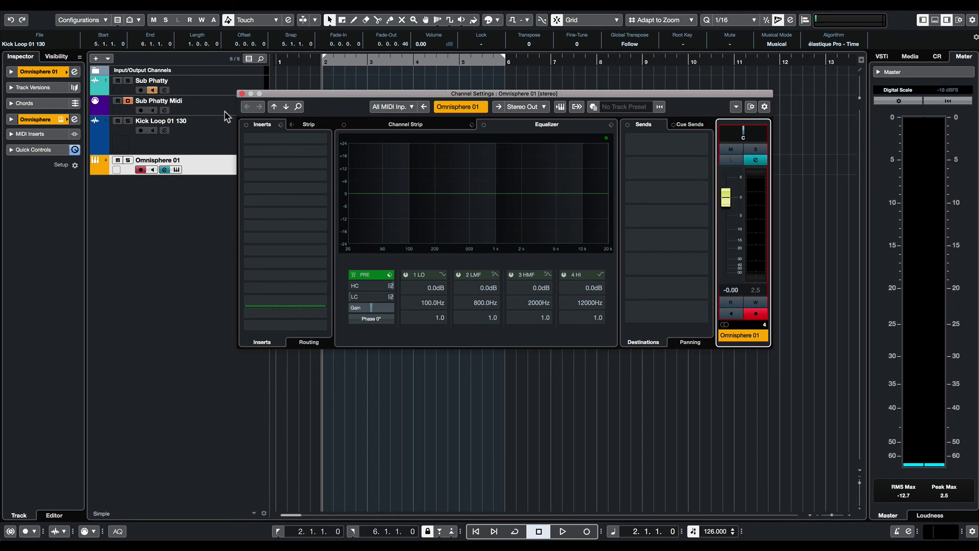
click(242, 93)
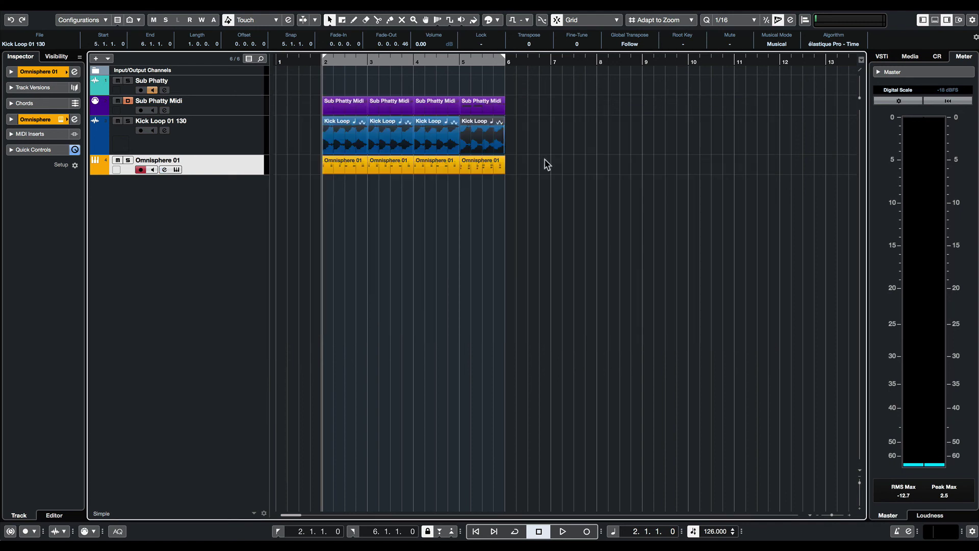